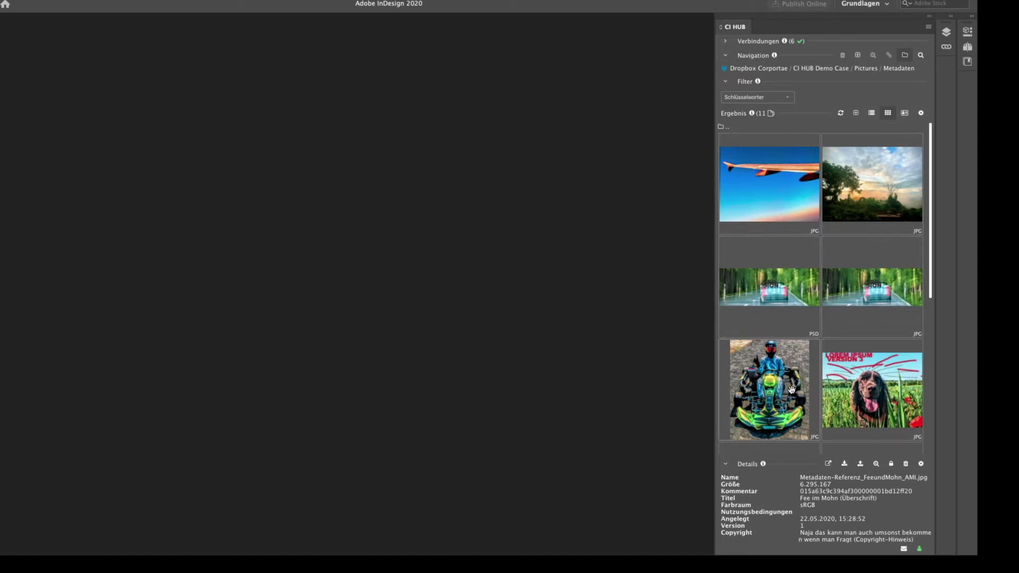
# Step: Try the list view for the results, return to the tile view and set its preview size to XXL
pyautogui.click(872, 114)
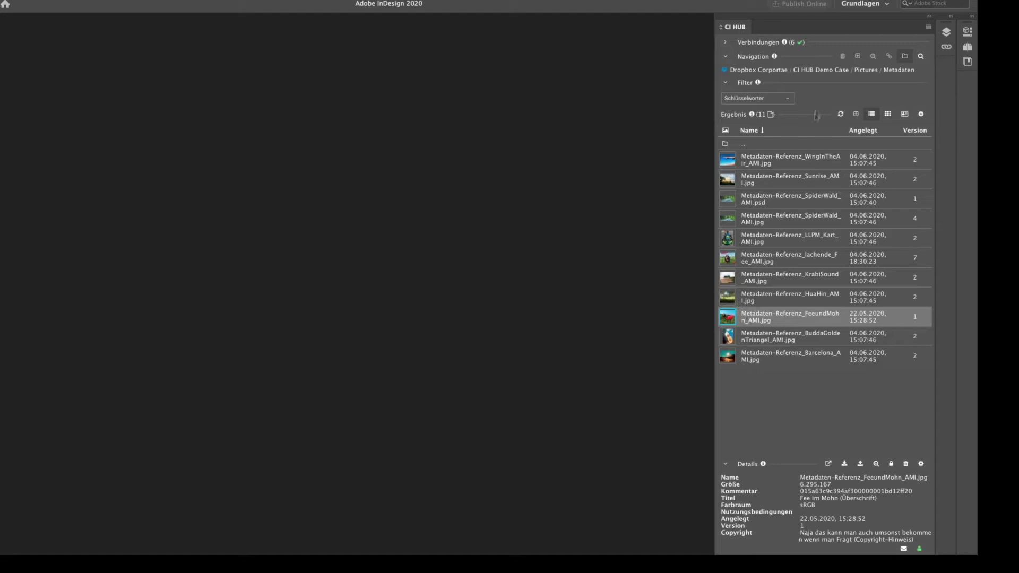
pyautogui.click(891, 115)
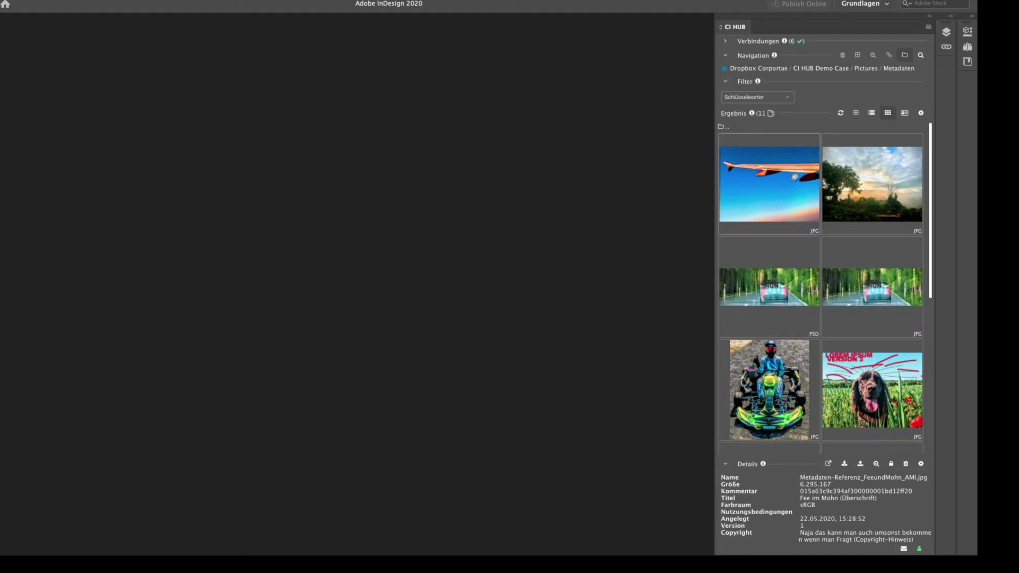
pyautogui.click(921, 114)
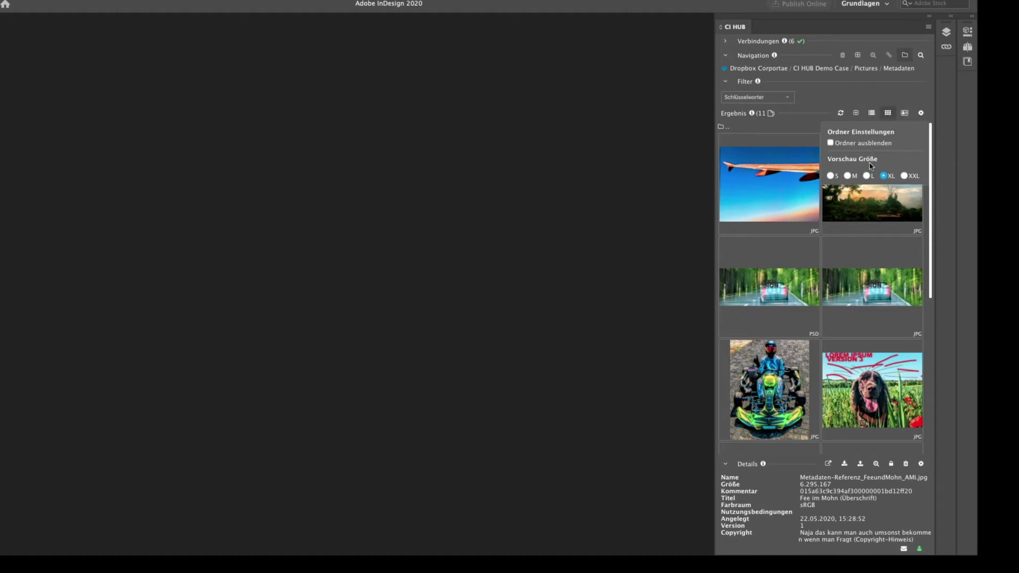
pyautogui.click(905, 178)
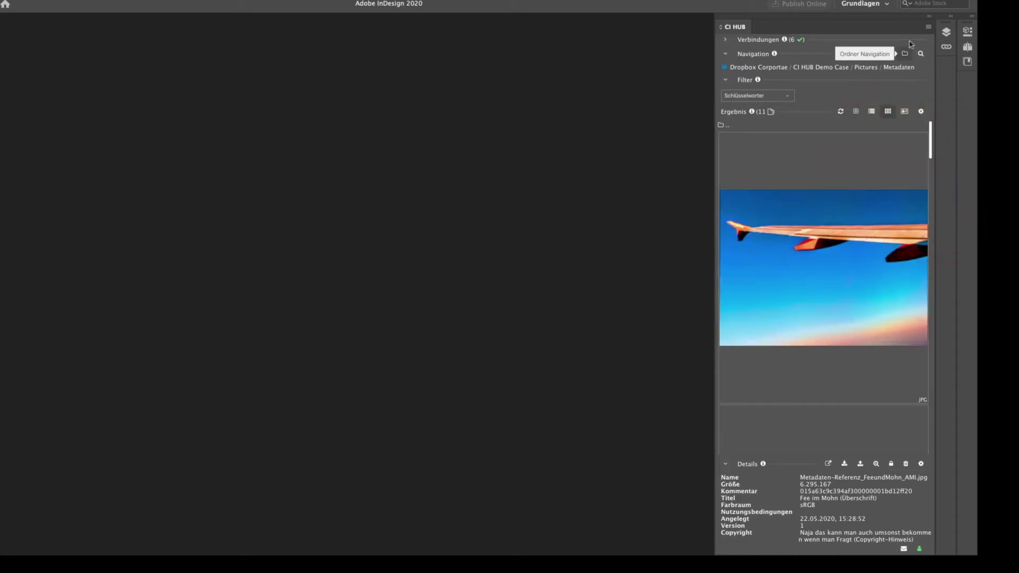
# Step: Change the CI HUB interface language from Deutsch to English
pyautogui.click(927, 29)
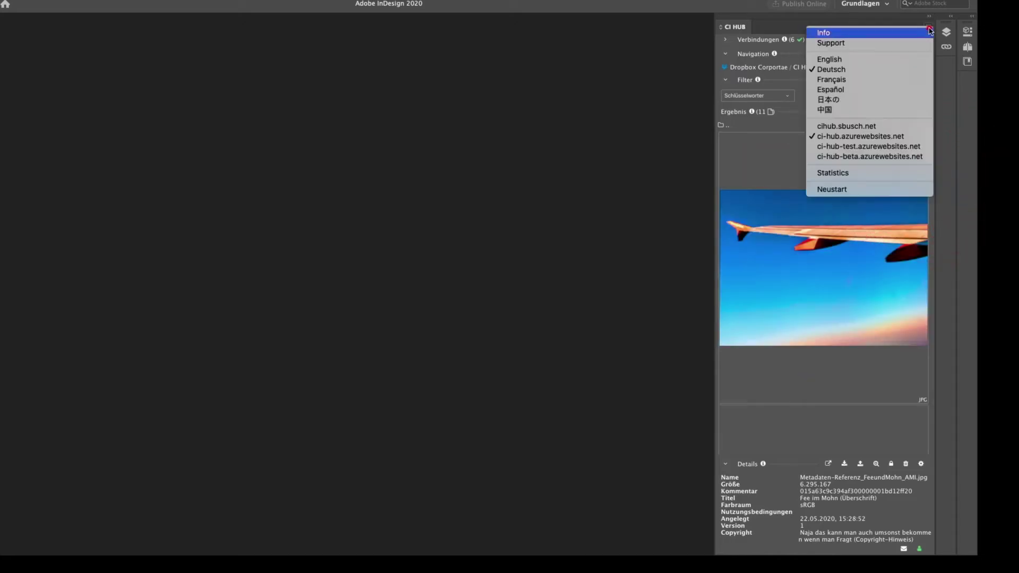
pyautogui.click(871, 62)
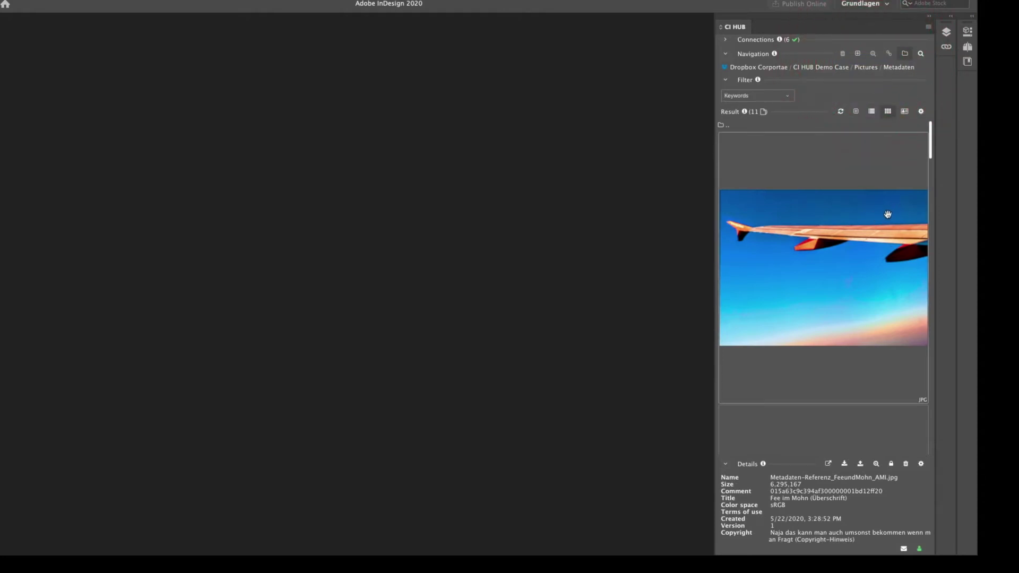
# Step: Reduce the preview size of the tiles to L and finally to S, and close the view settings
pyautogui.click(920, 111)
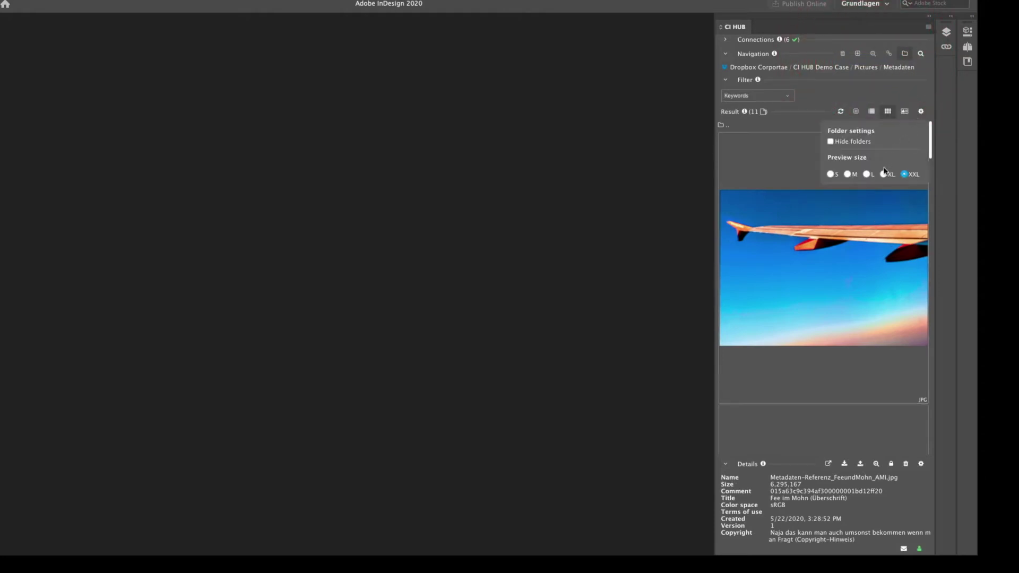
pyautogui.click(866, 175)
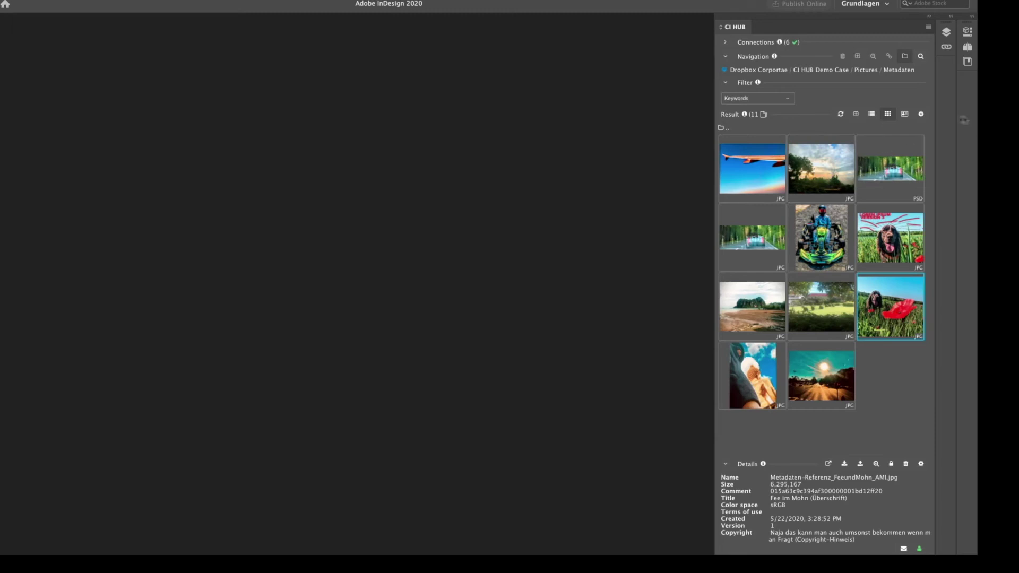
pyautogui.click(921, 115)
pyautogui.click(831, 177)
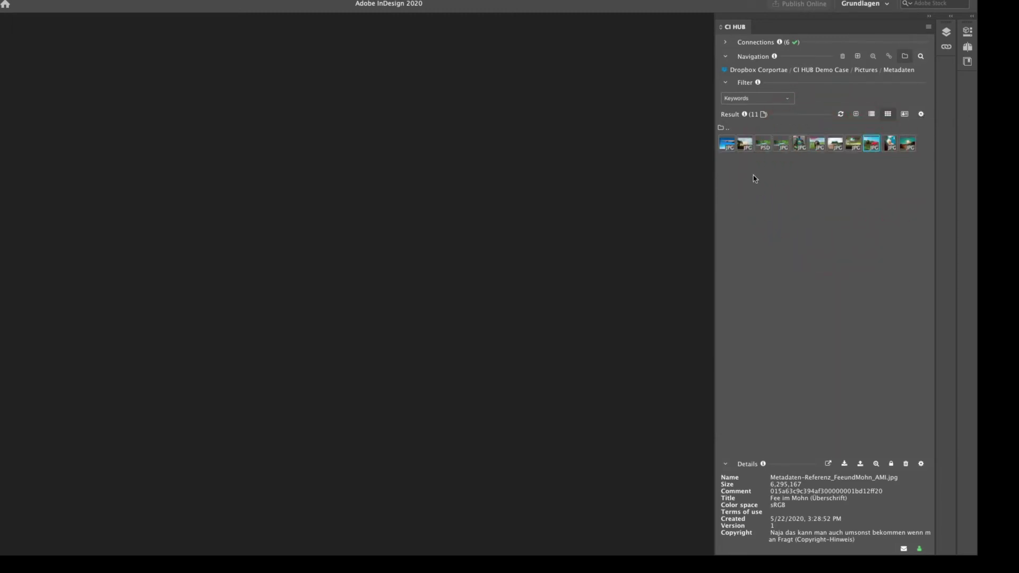
pyautogui.click(921, 116)
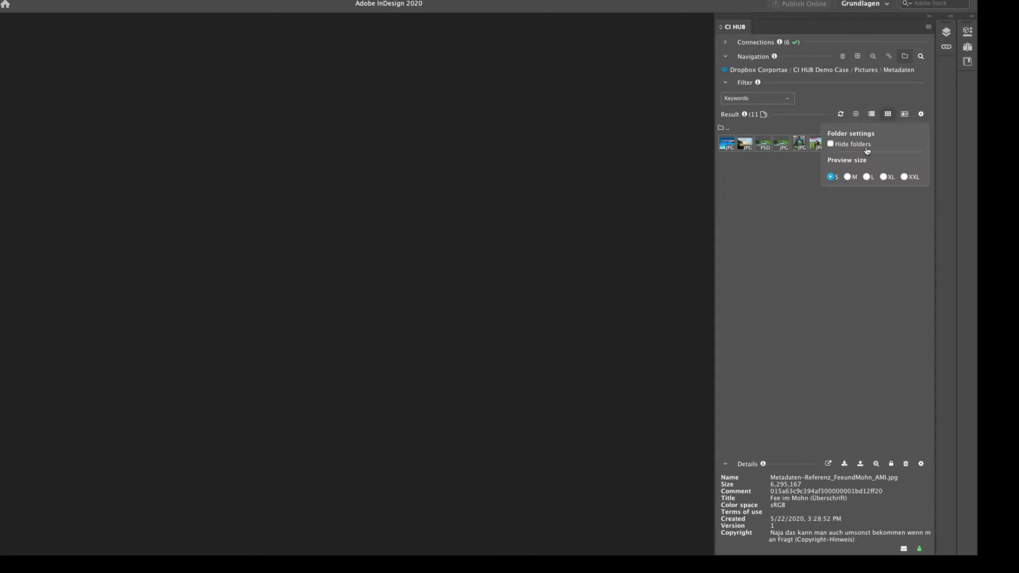
pyautogui.click(826, 217)
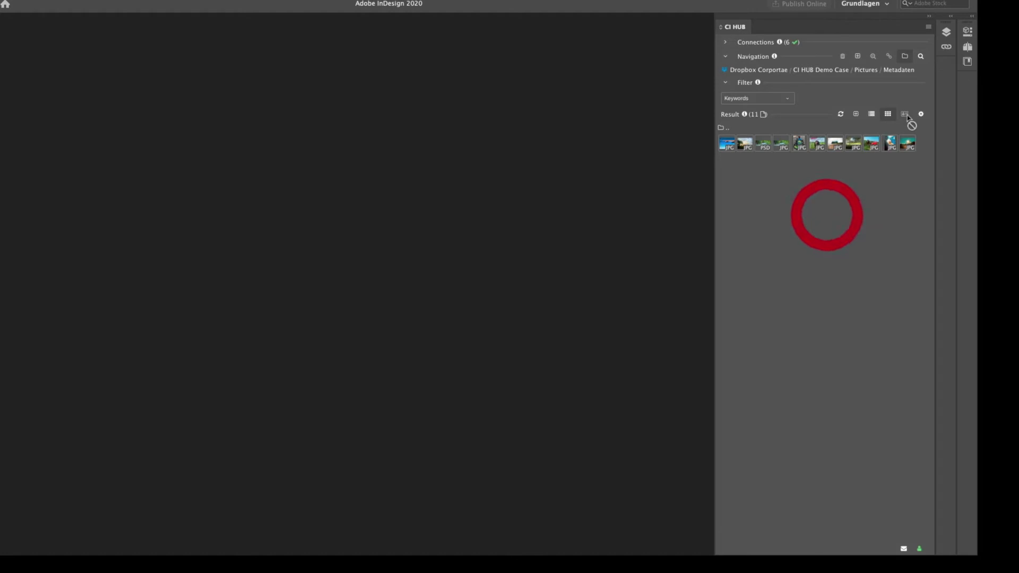
# Step: Navigate to the Templates folder of CI HUB Demo Case and from there switch to the Pictures folder
pyautogui.click(862, 89)
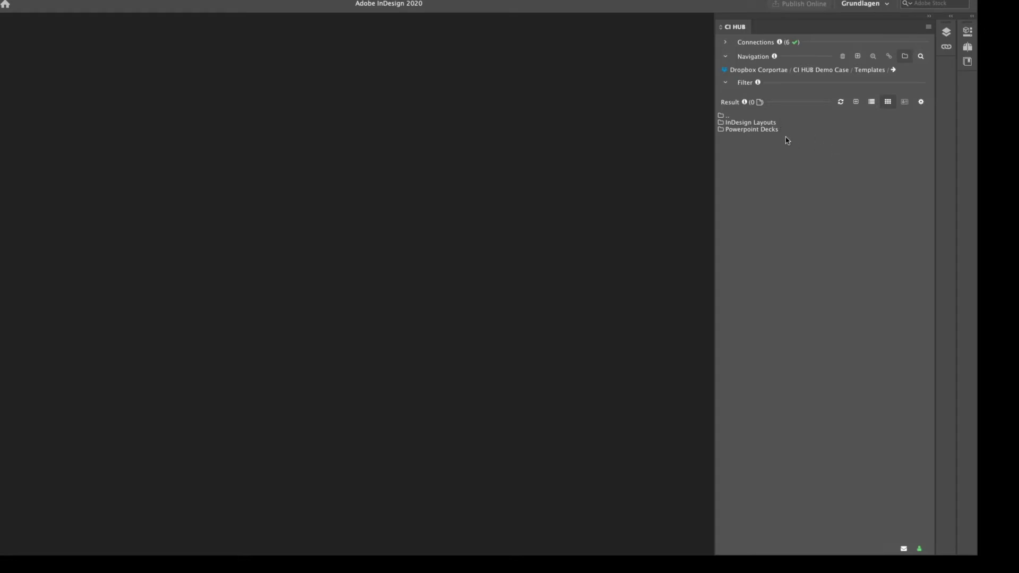
pyautogui.moveTo(797, 122); pyautogui.dragTo(870, 75)
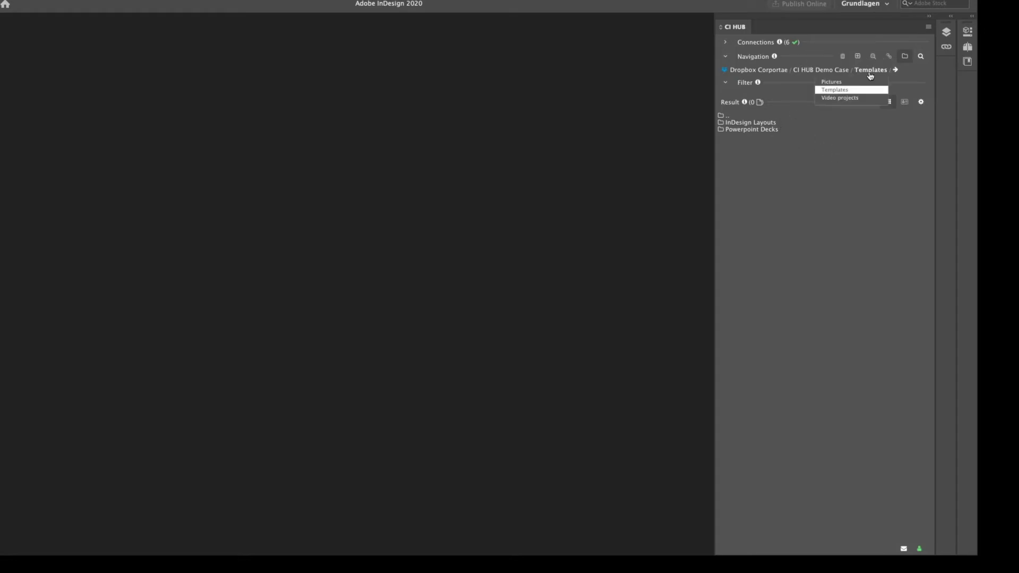
pyautogui.click(859, 82)
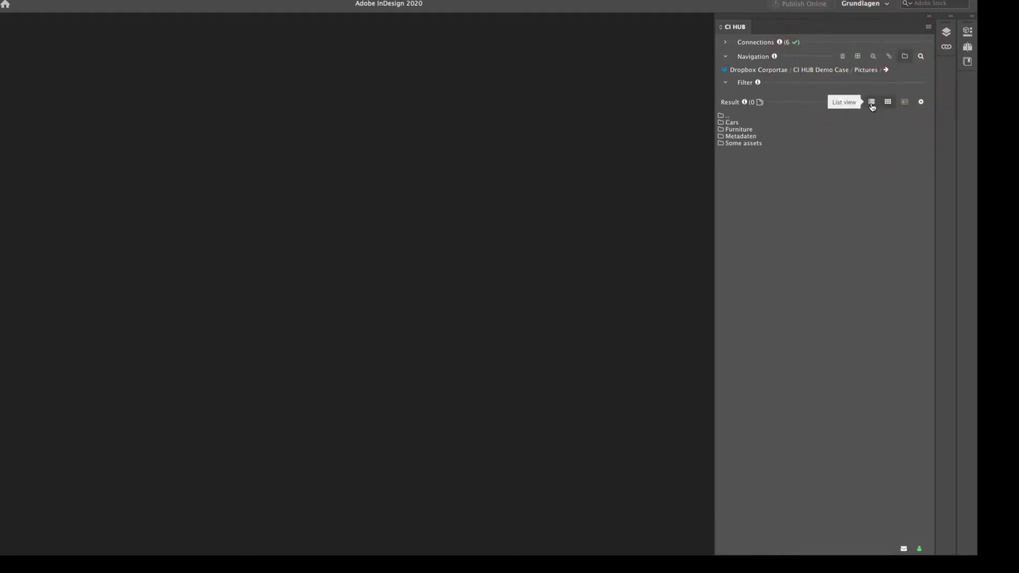
# Step: Show the Pictures contents in list view and open the Cars folder
pyautogui.click(871, 103)
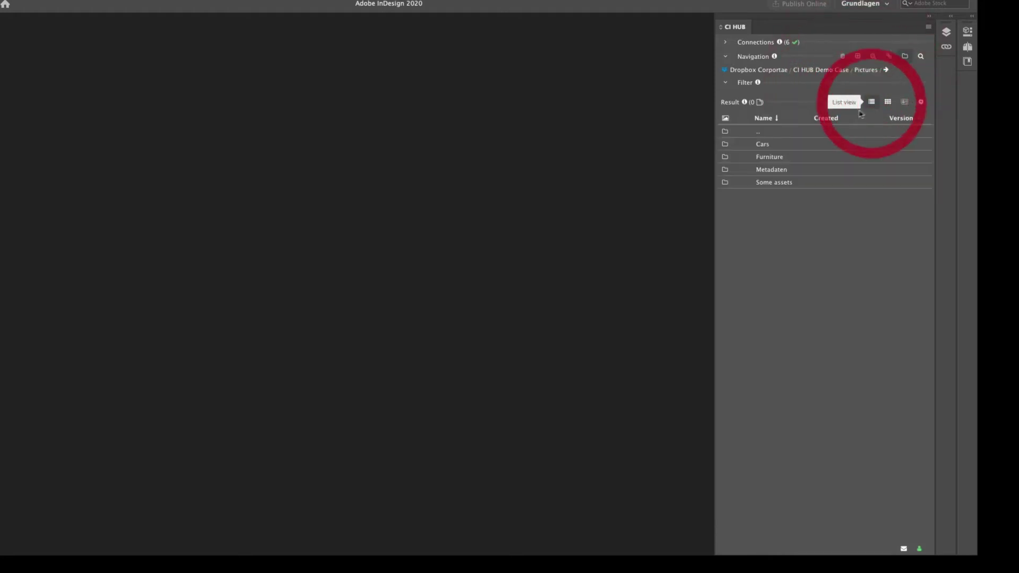
pyautogui.click(780, 145)
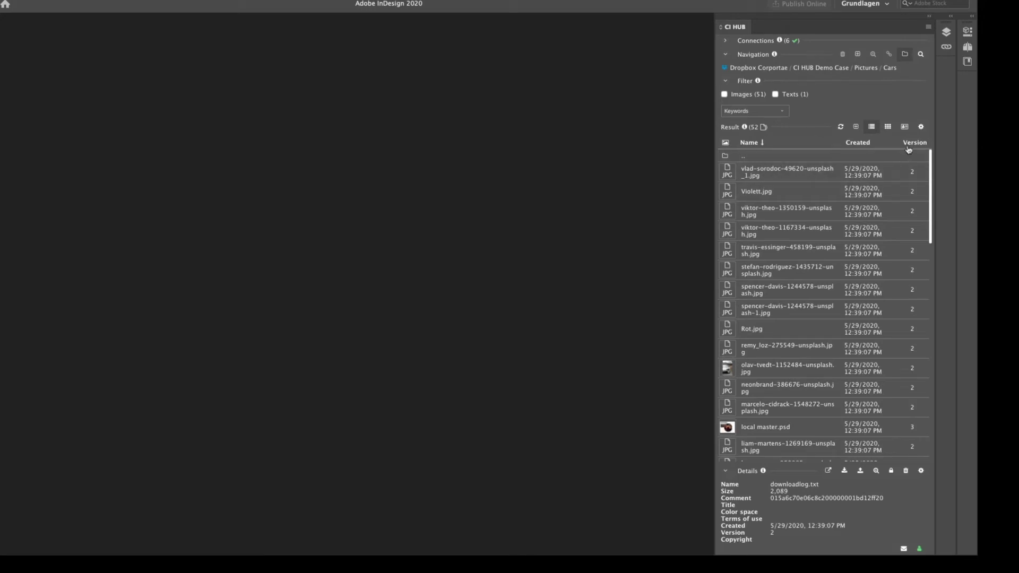
# Step: Remove the Created column from the Cars file list and add the Modified and Width x Height columns
pyautogui.click(922, 128)
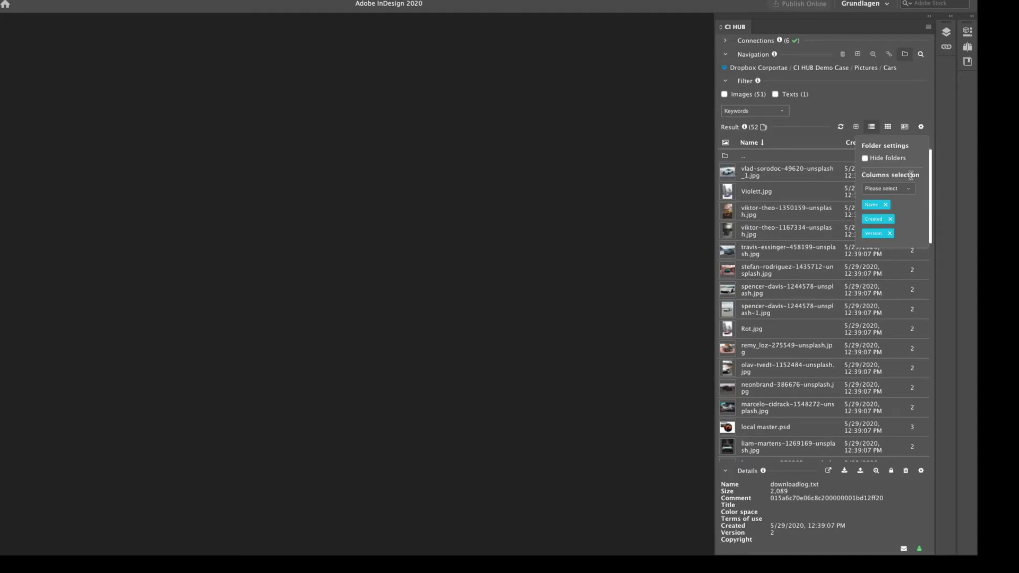
pyautogui.click(892, 223)
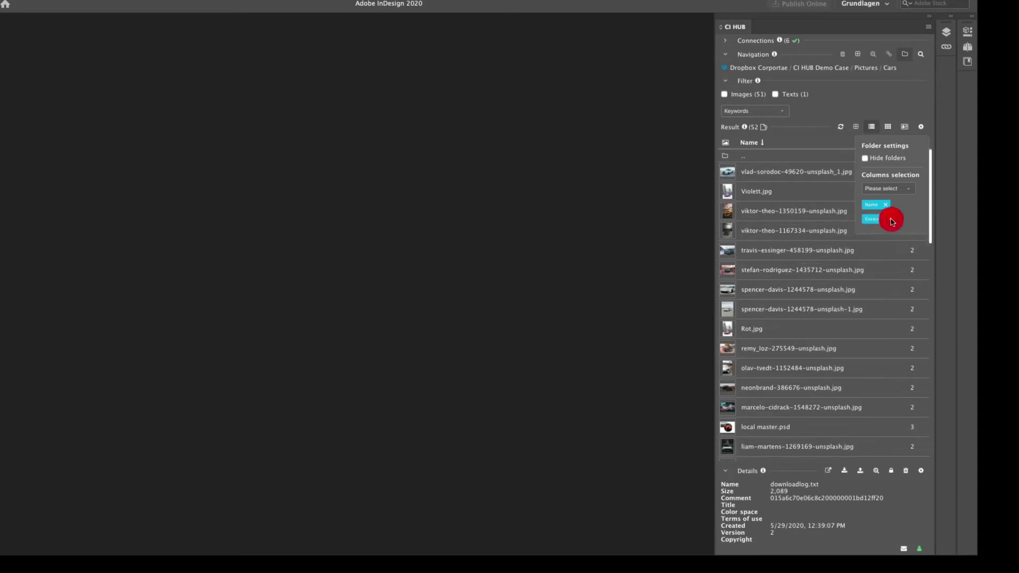
pyautogui.click(906, 191)
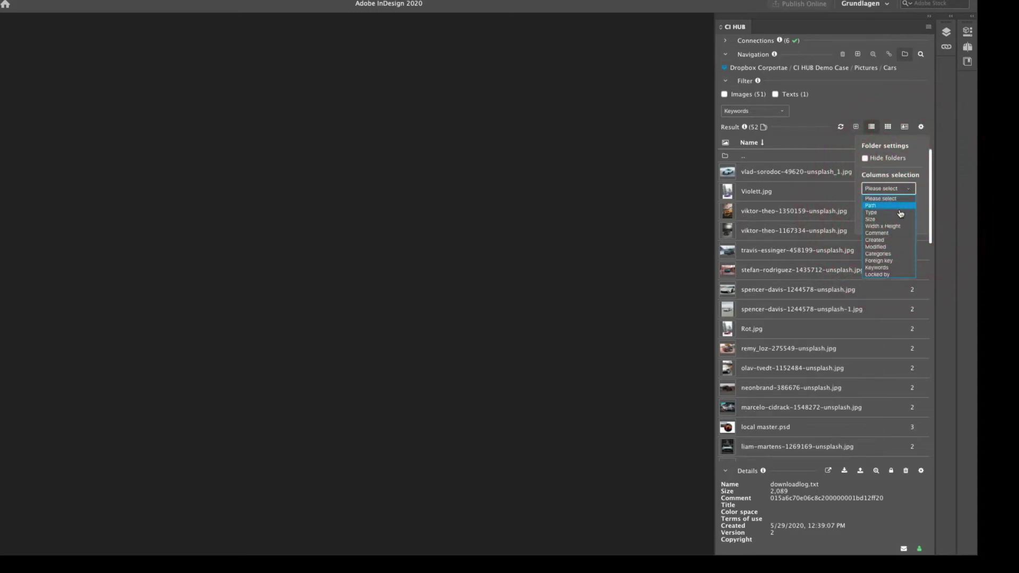
pyautogui.click(893, 247)
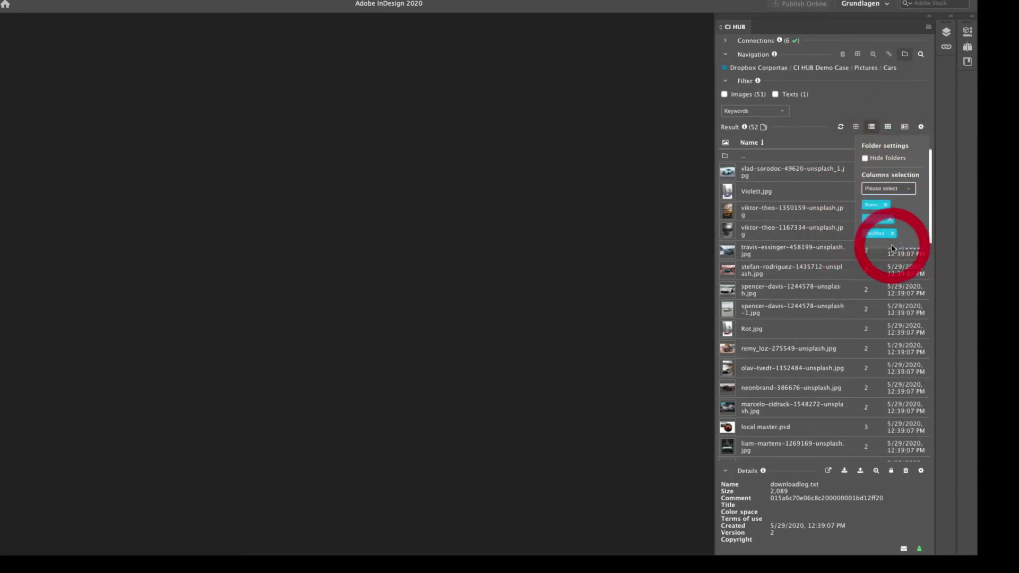
pyautogui.click(911, 189)
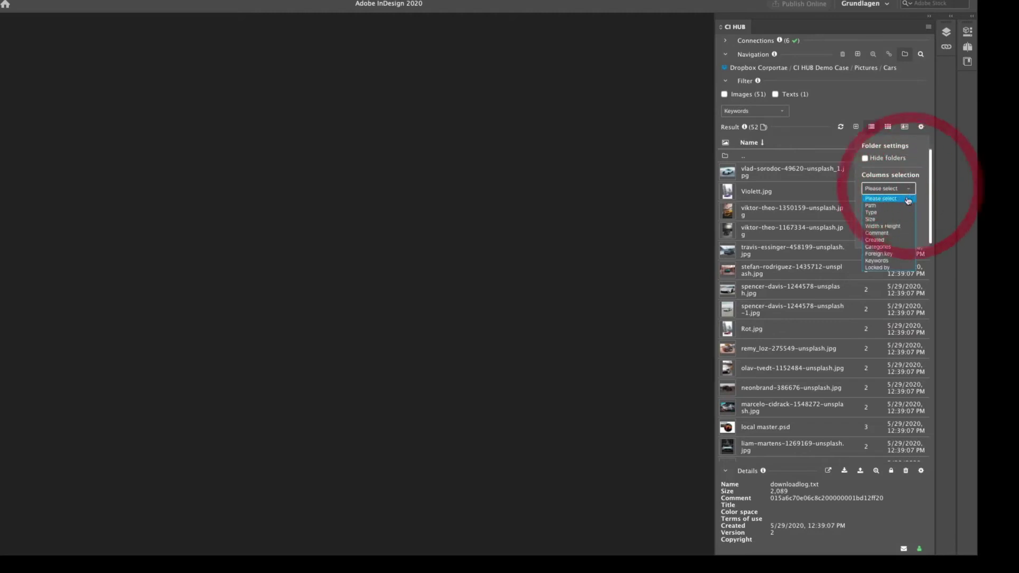
pyautogui.click(898, 227)
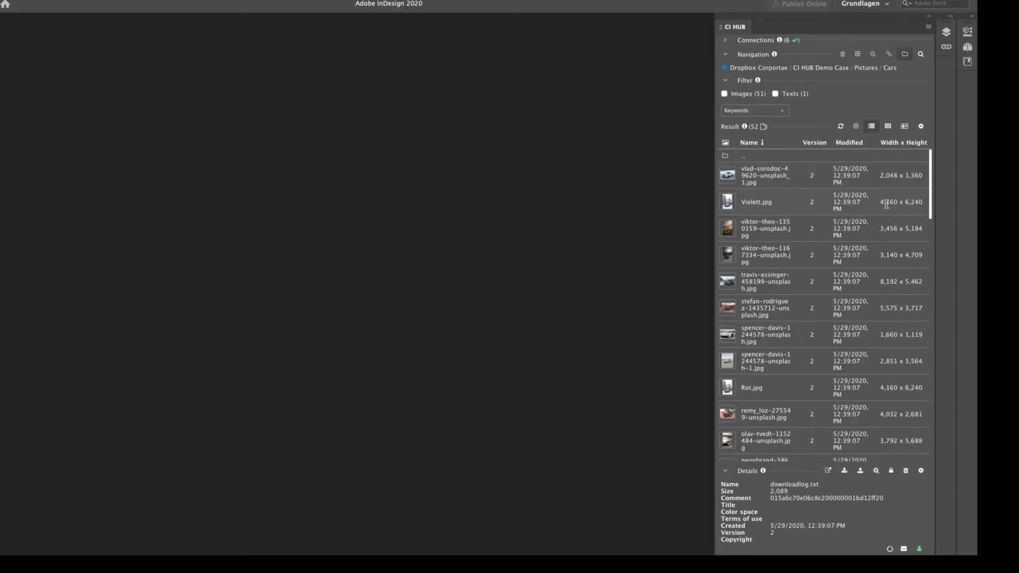
# Step: Sort the Cars files by Modified, by Name and finally by Version in descending order
pyautogui.click(850, 145)
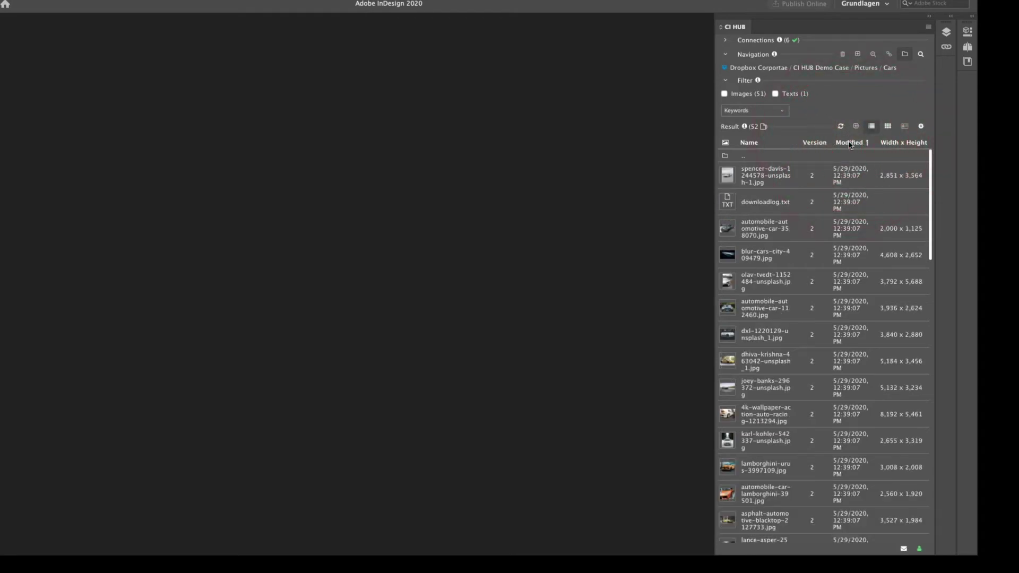
pyautogui.click(754, 144)
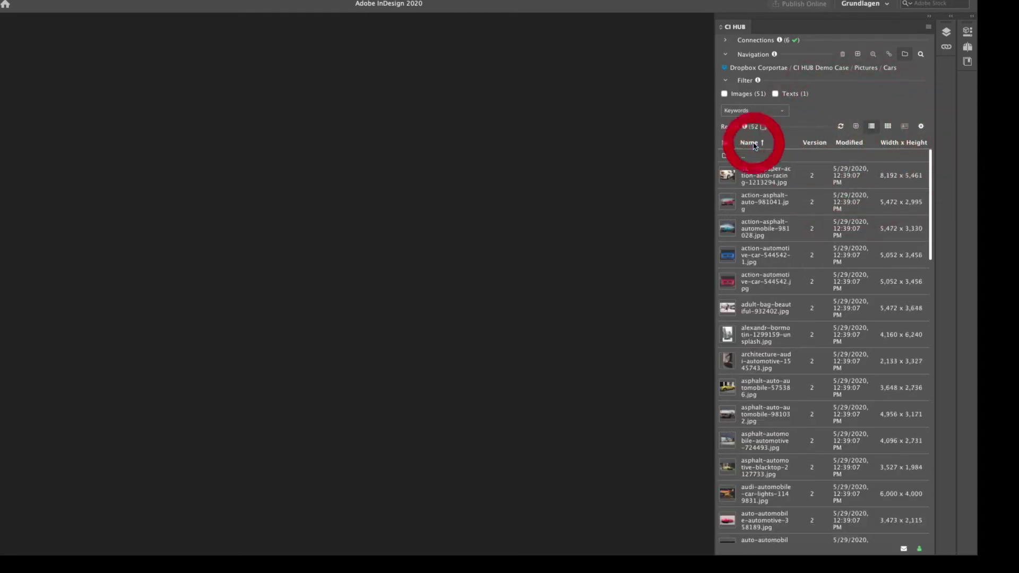
pyautogui.click(823, 144)
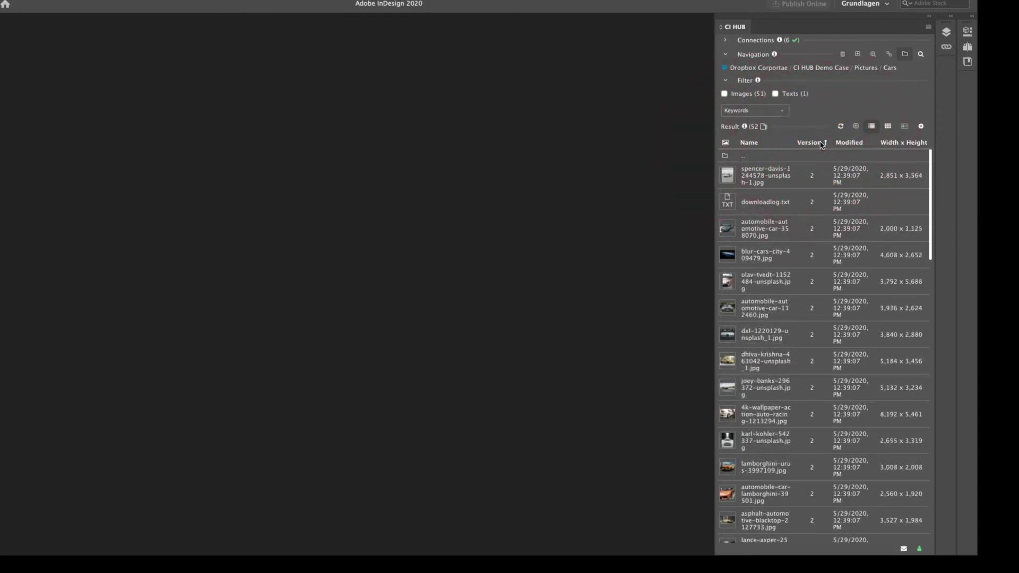
pyautogui.click(820, 144)
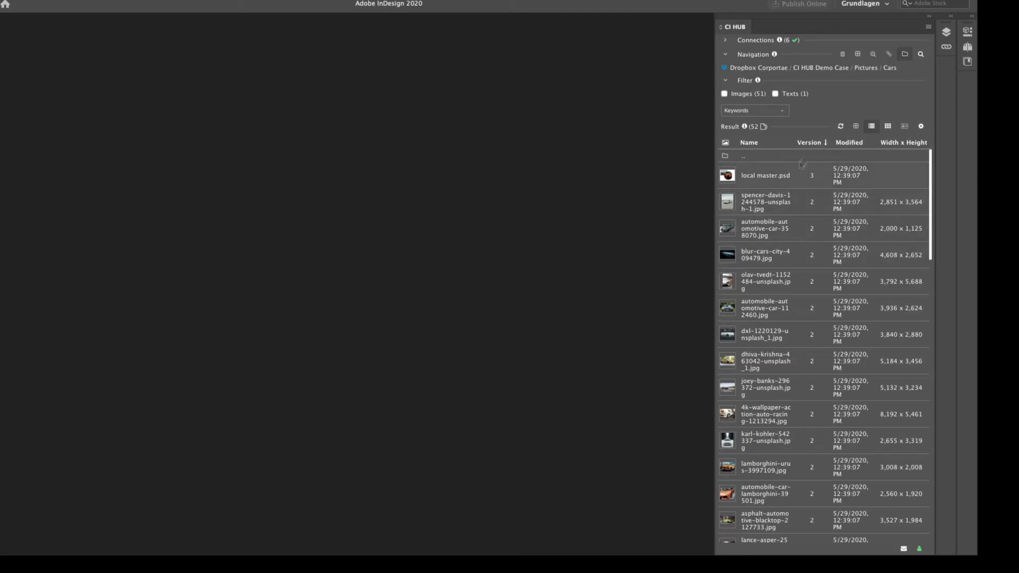
# Step: Switch the results to tile view and open the detail view of automobile-automotive-car-358070.jpg
pyautogui.click(887, 128)
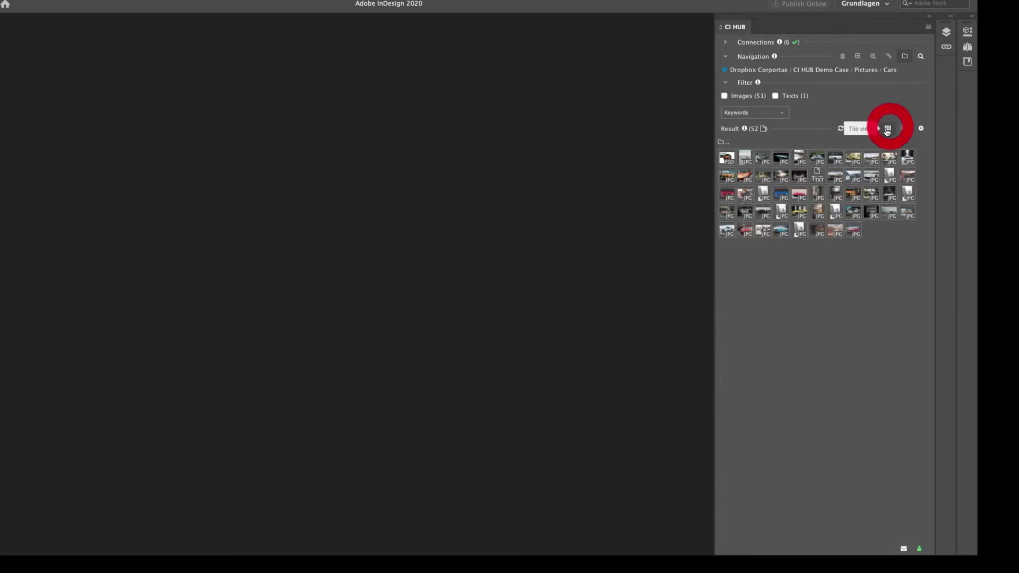
pyautogui.click(764, 158)
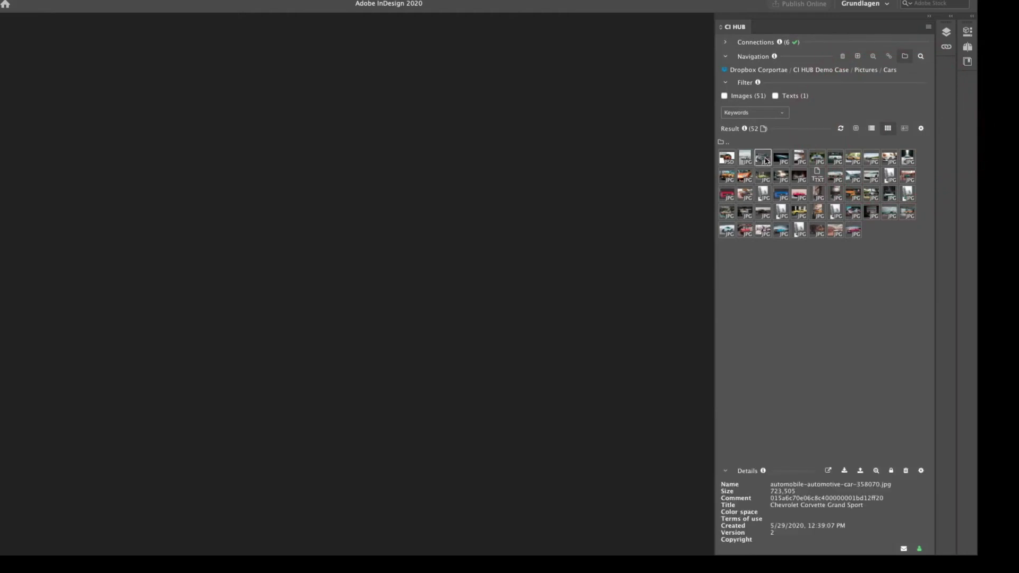
pyautogui.doubleClick(765, 158)
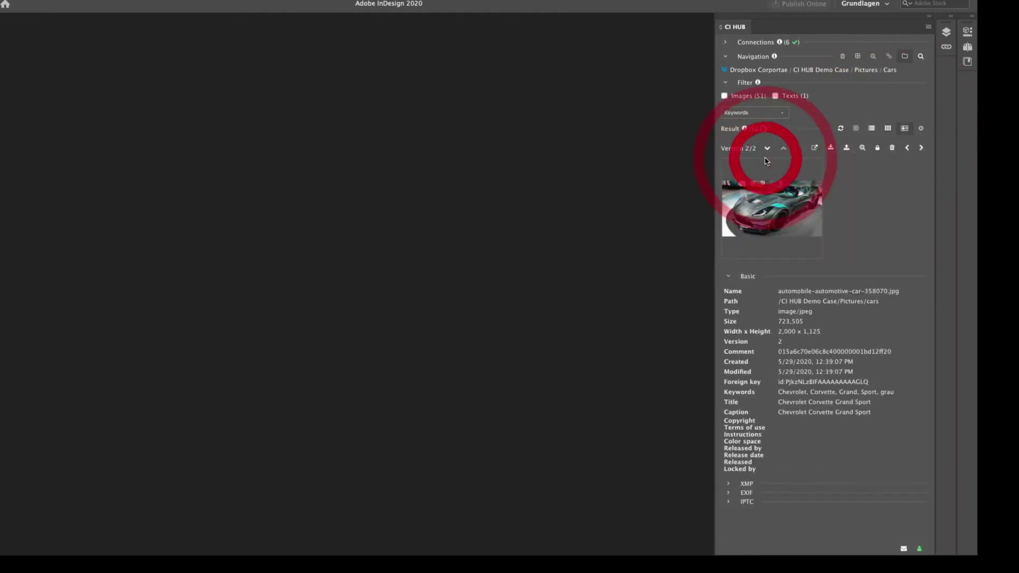
# Step: Examine the IPTC metadata of the car image and collapse the extended metadata again
pyautogui.click(846, 189)
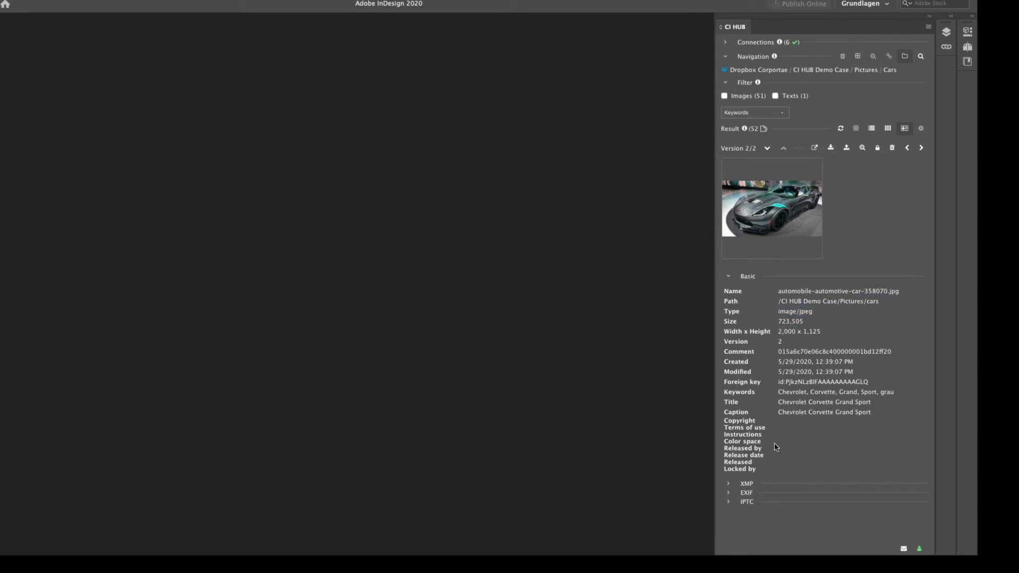
pyautogui.click(728, 501)
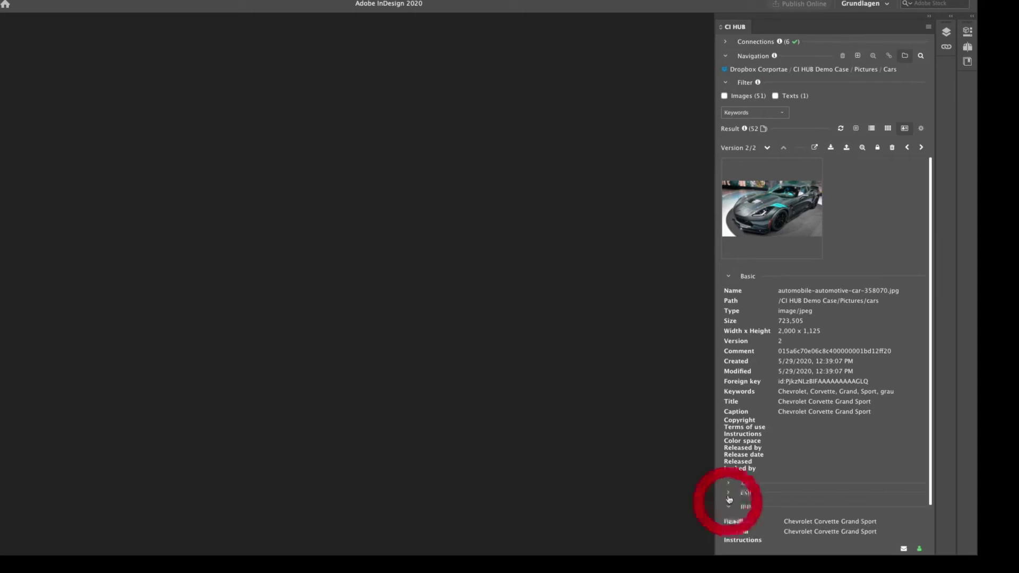
pyautogui.click(730, 495)
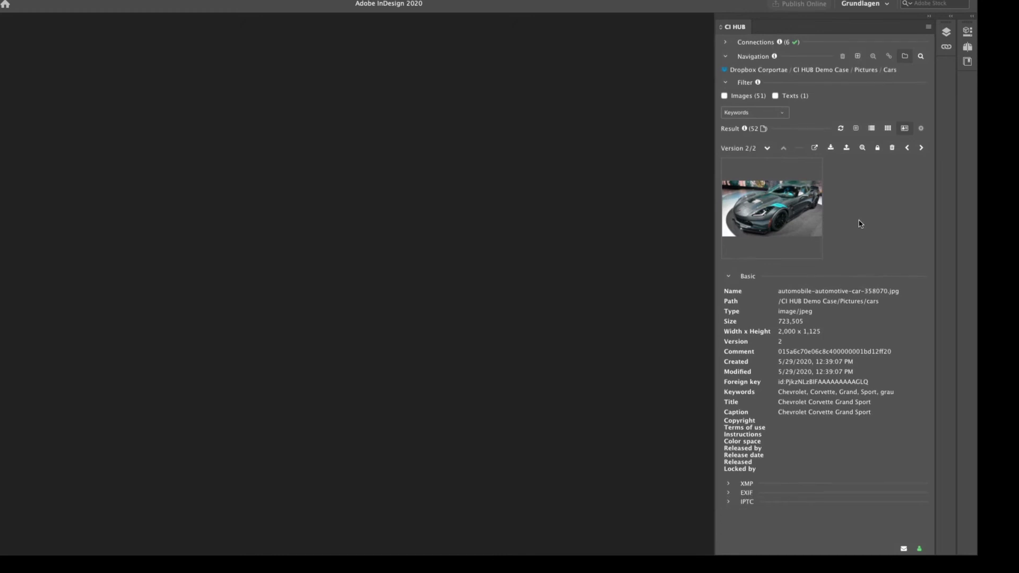
# Step: Review the download options for the car image and cancel without downloading
pyautogui.click(831, 149)
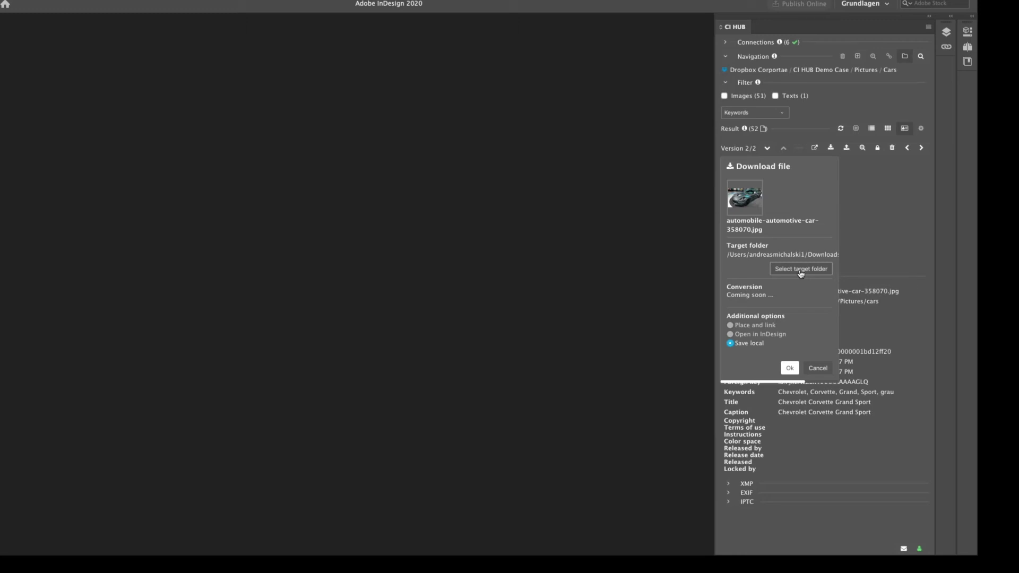
pyautogui.click(818, 370)
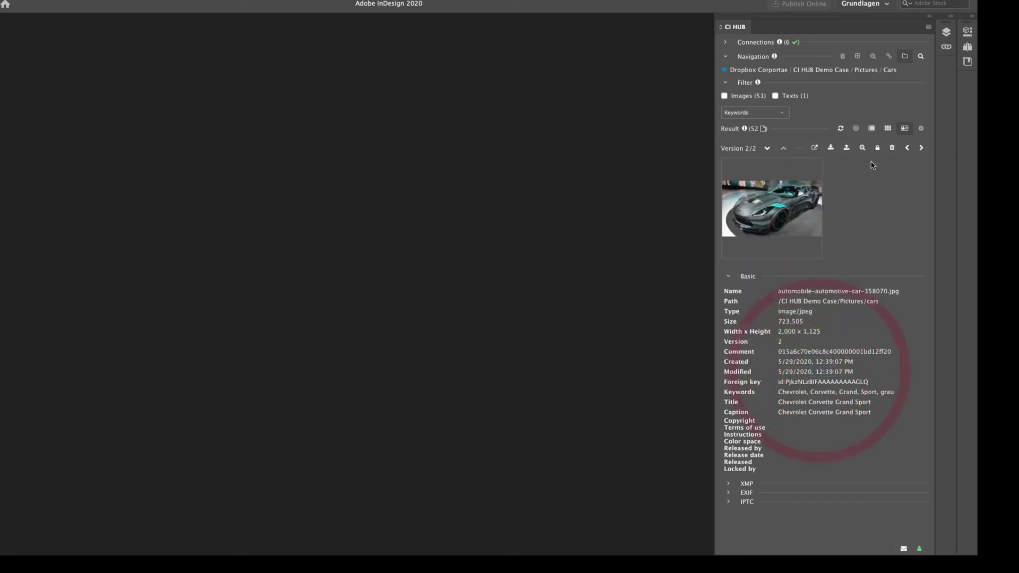
# Step: Review the update options for the car image, including choosing a replacement from the local file system, and close without updating
pyautogui.click(847, 150)
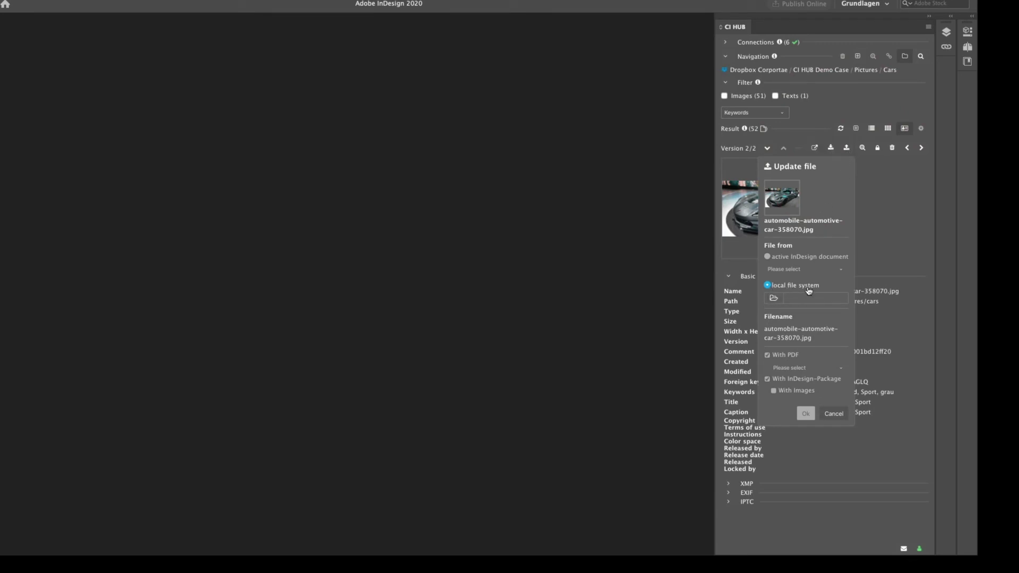
pyautogui.click(774, 299)
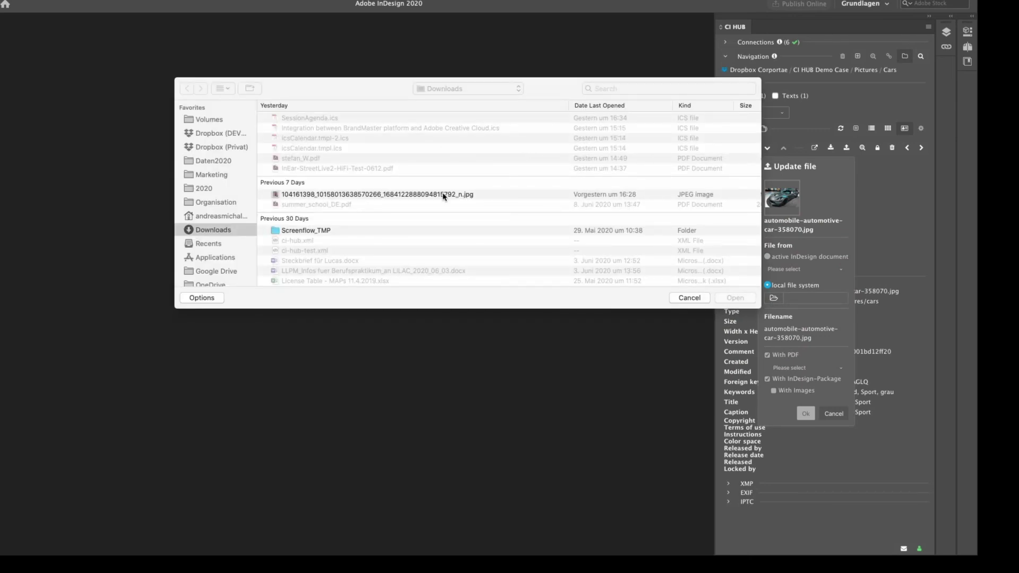
pyautogui.click(671, 298)
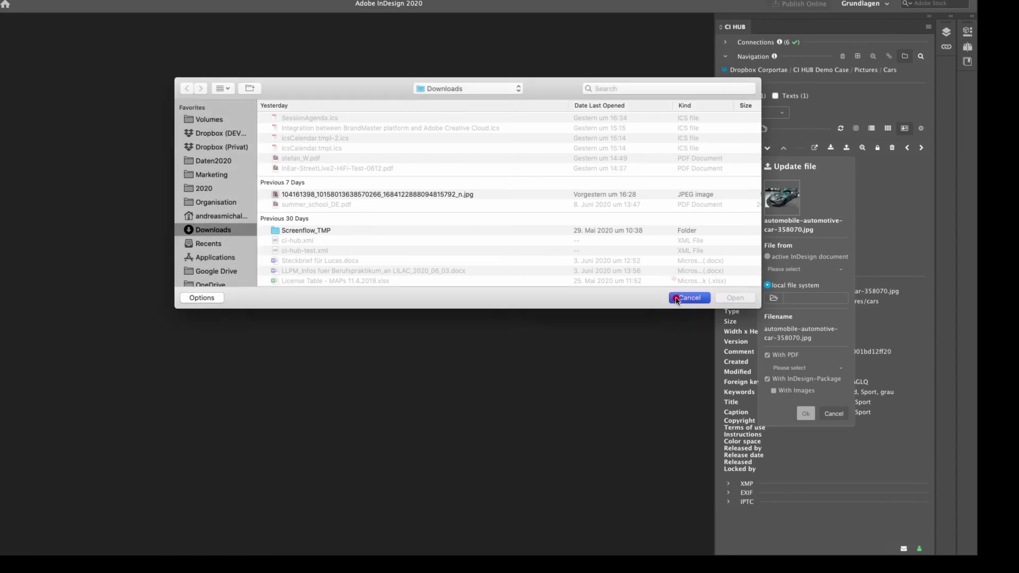
pyautogui.click(847, 148)
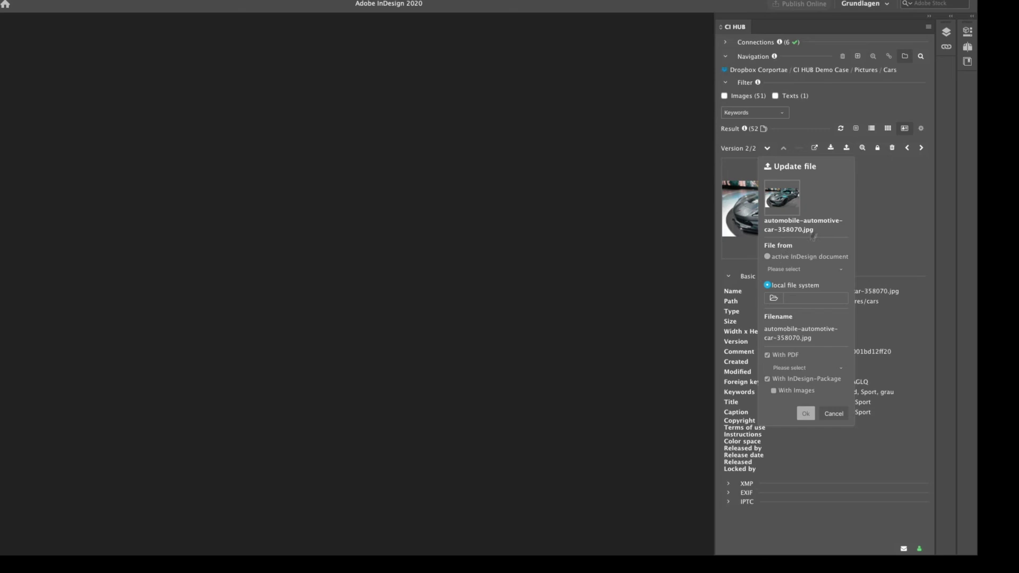
pyautogui.click(863, 164)
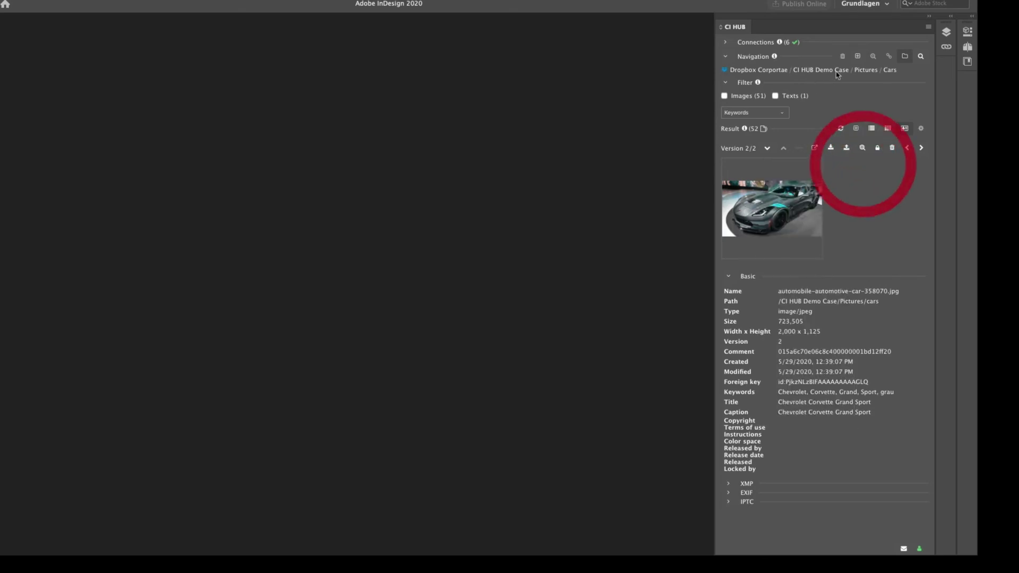
# Step: Open the InDesign Layouts folder under Templates and enlarge the result thumbnails
pyautogui.click(868, 71)
pyautogui.click(836, 91)
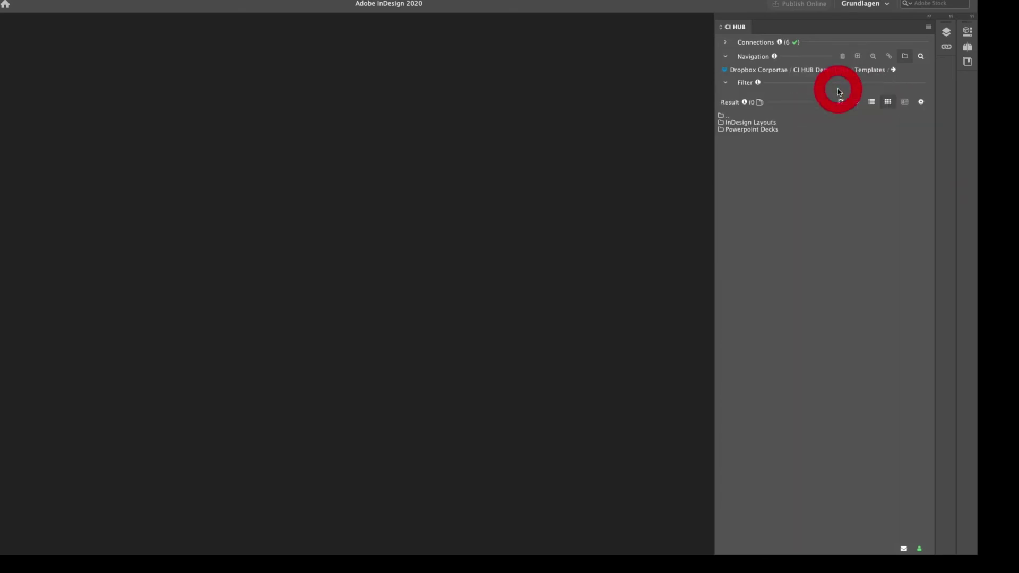
pyautogui.click(742, 124)
pyautogui.doubleClick(742, 124)
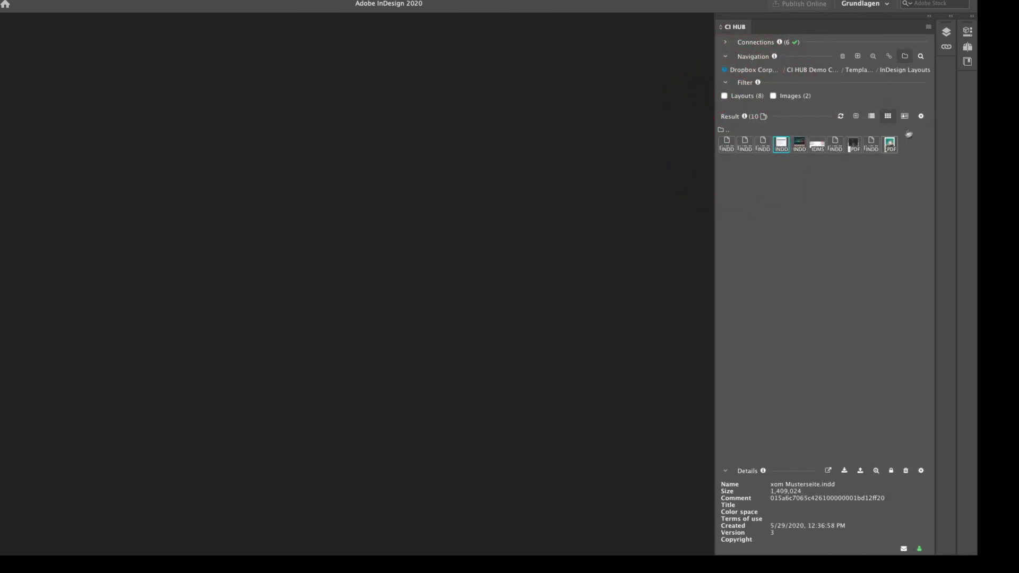
pyautogui.click(921, 116)
pyautogui.click(886, 176)
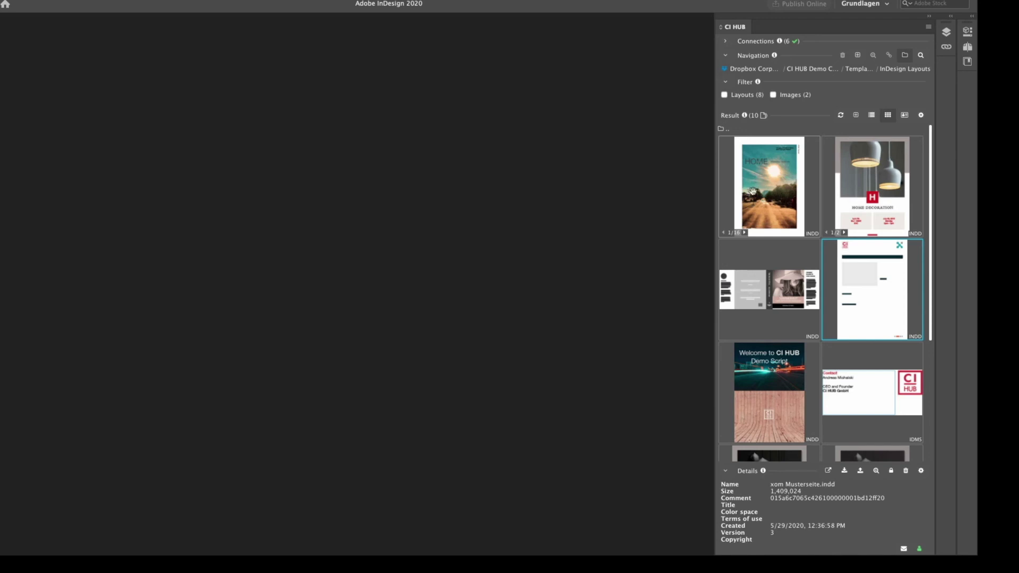
# Step: Page forward and back through the thumbnail preview of the multi-page layout CI-HUB 16S.indd
pyautogui.click(745, 237)
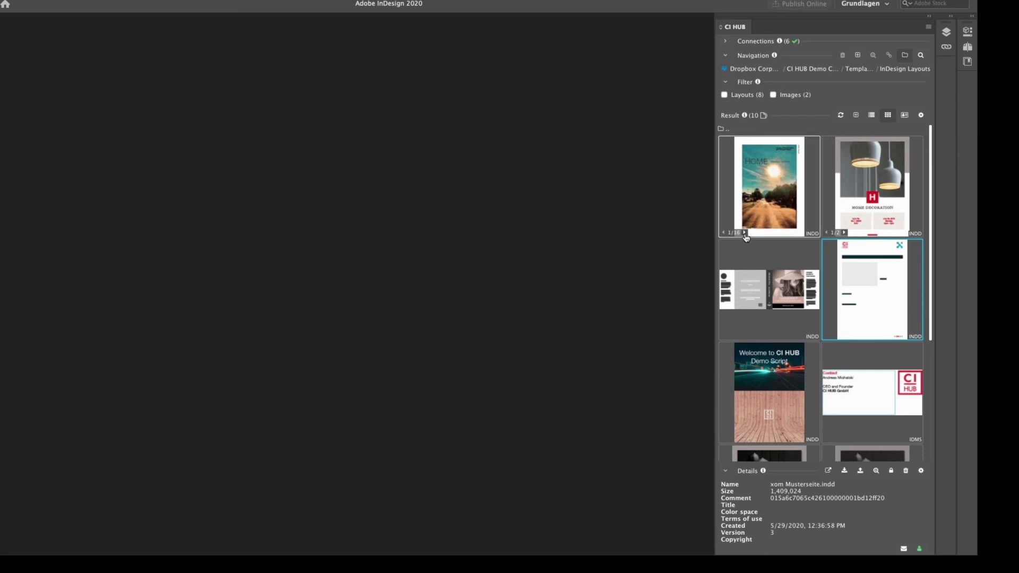
pyautogui.click(745, 237)
pyautogui.click(744, 237)
pyautogui.click(745, 237)
pyautogui.click(746, 237)
pyautogui.click(745, 236)
pyautogui.click(745, 236)
pyautogui.click(745, 237)
pyautogui.click(745, 236)
pyautogui.click(746, 236)
pyautogui.click(745, 237)
pyautogui.click(745, 234)
pyautogui.click(725, 236)
pyautogui.click(725, 235)
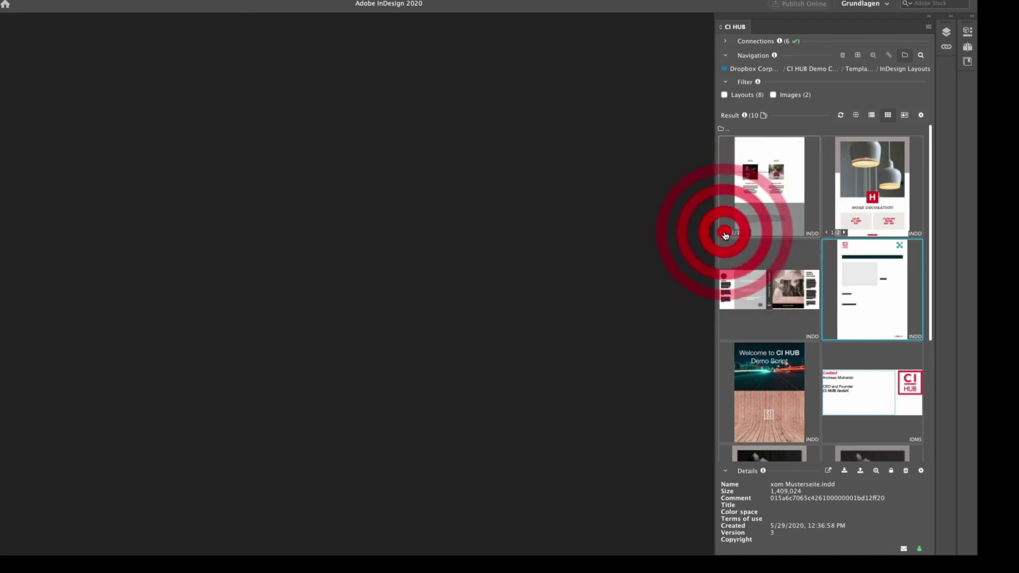
pyautogui.click(724, 235)
# Step: Open the layout CI-HUB 16S.indd from the results in InDesign and dismiss the missing-links message
pyautogui.scroll(-2, 765, 207)
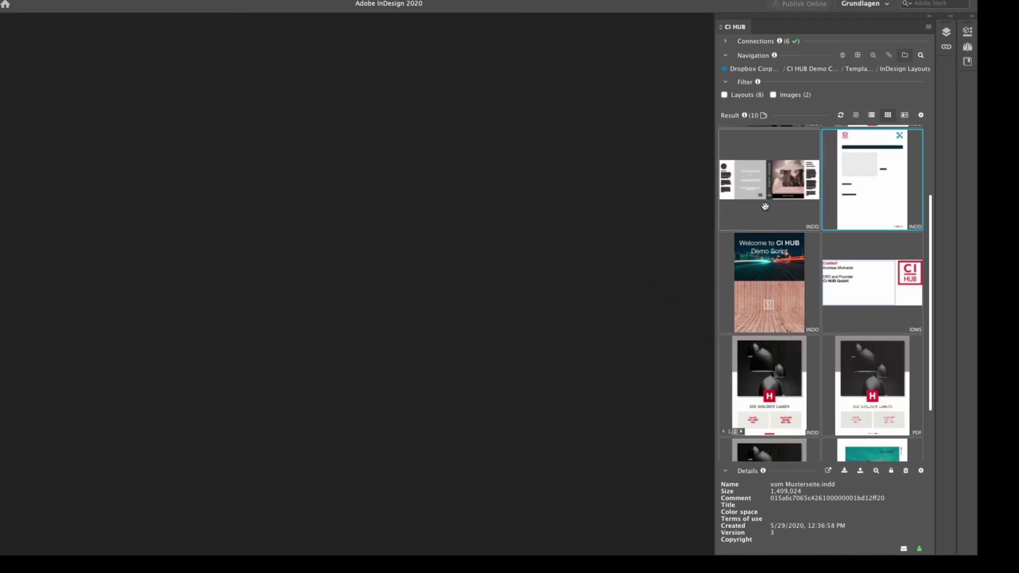
pyautogui.scroll(-3, 765, 206)
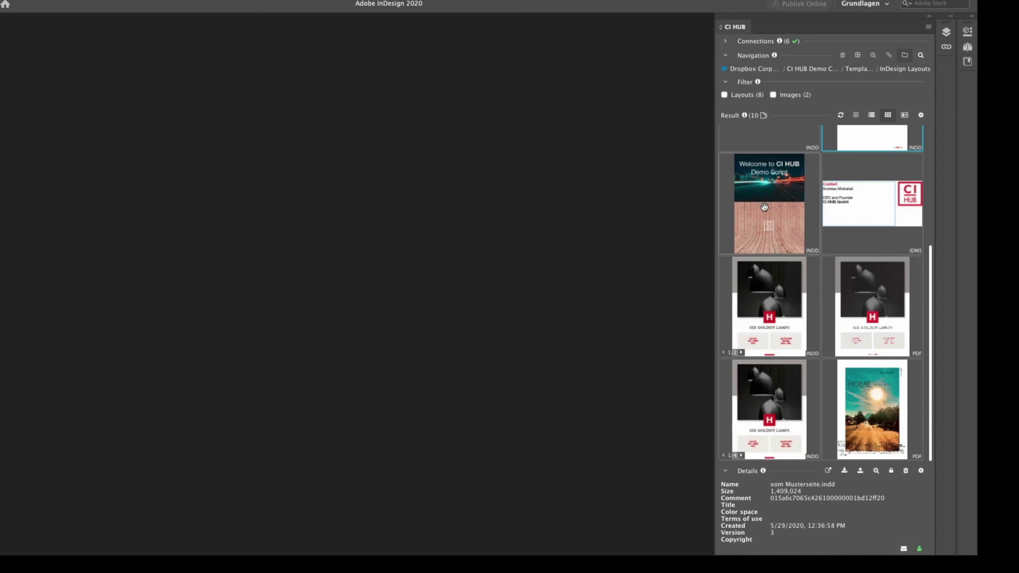
pyautogui.scroll(5, 765, 207)
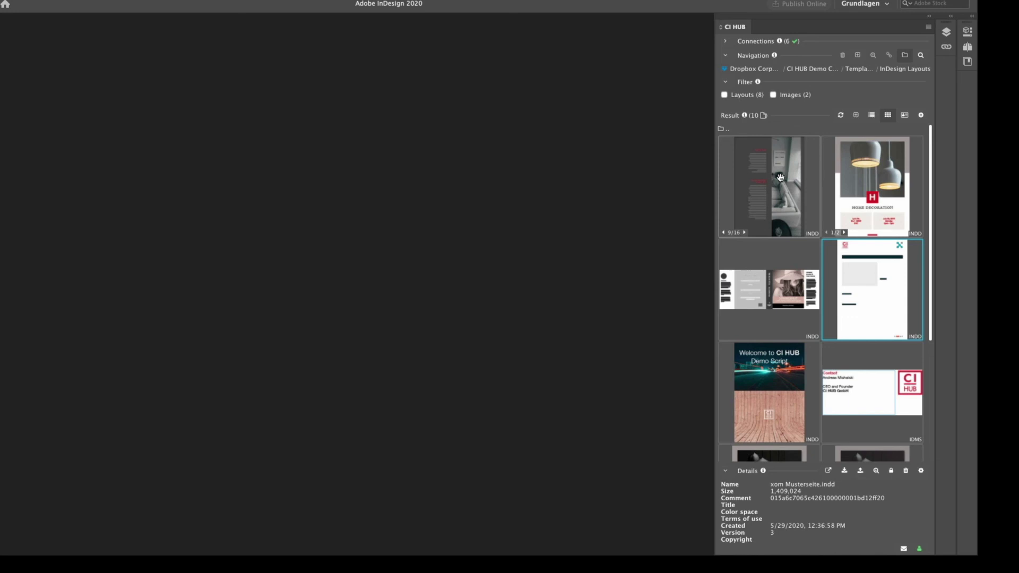
pyautogui.moveTo(780, 176); pyautogui.dragTo(589, 156)
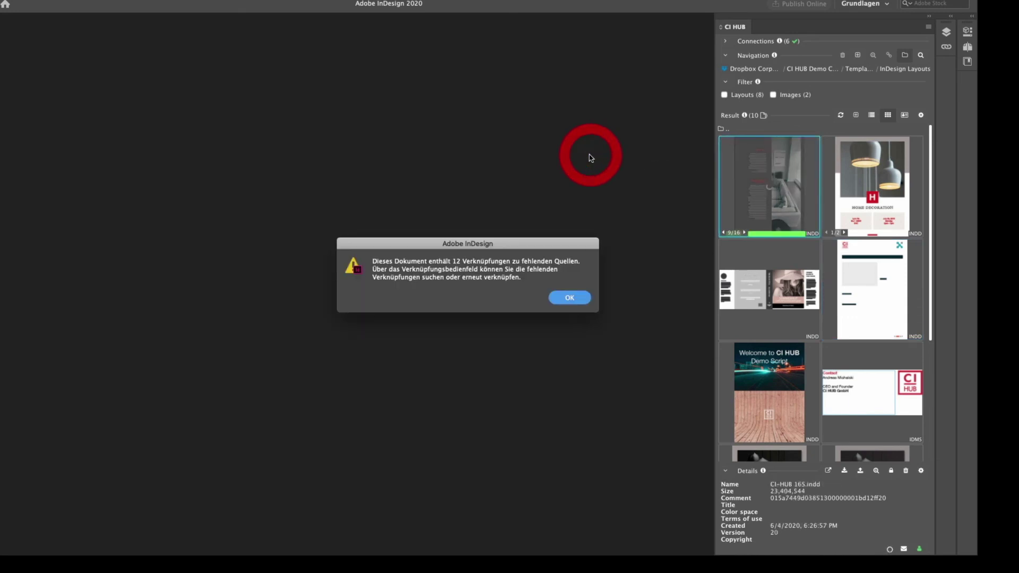
pyautogui.click(571, 297)
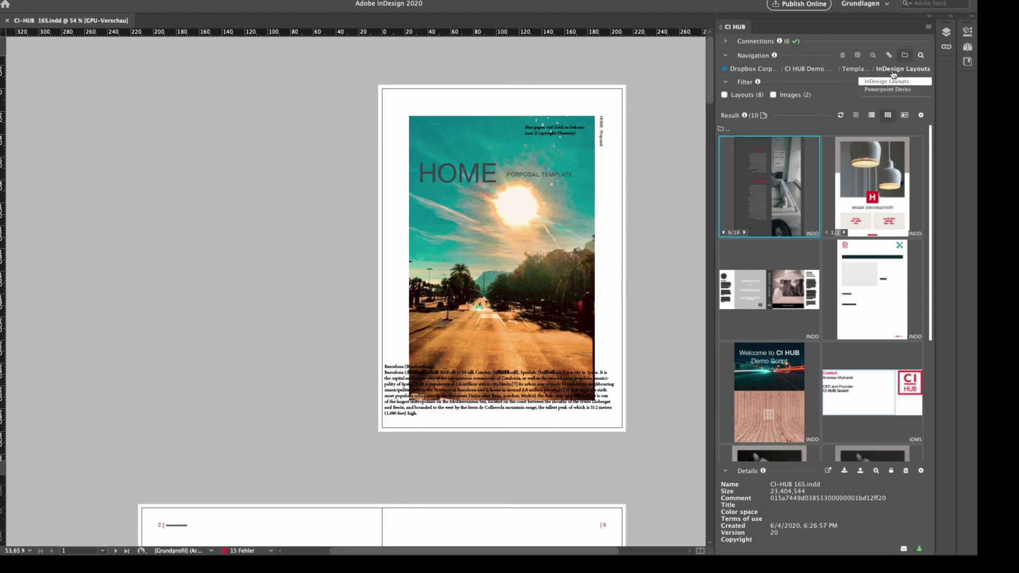
# Step: Navigate to the Metadaten folder under Pictures in the CI HUB Demo Case
pyautogui.click(847, 71)
pyautogui.click(828, 81)
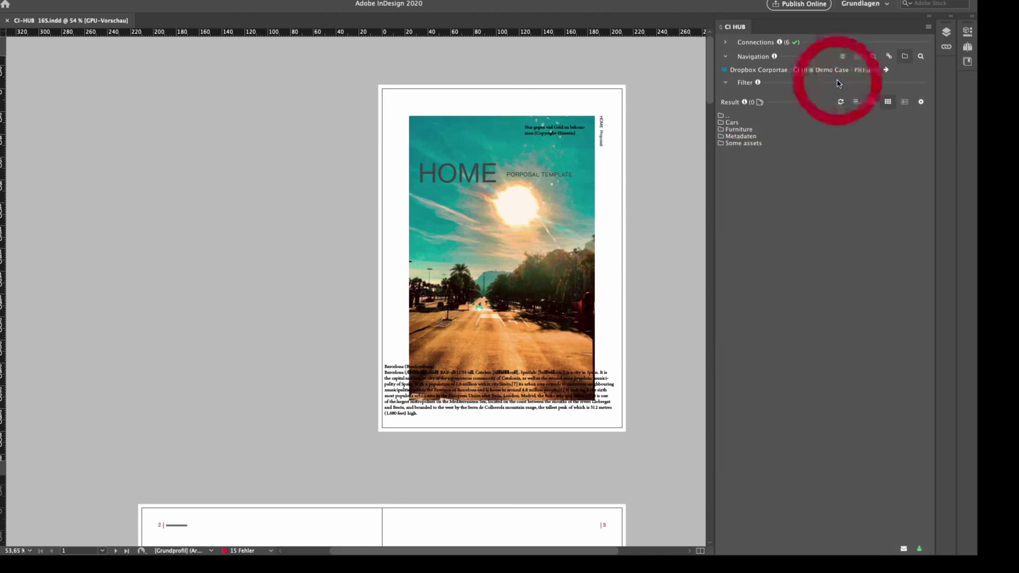
pyautogui.doubleClick(732, 136)
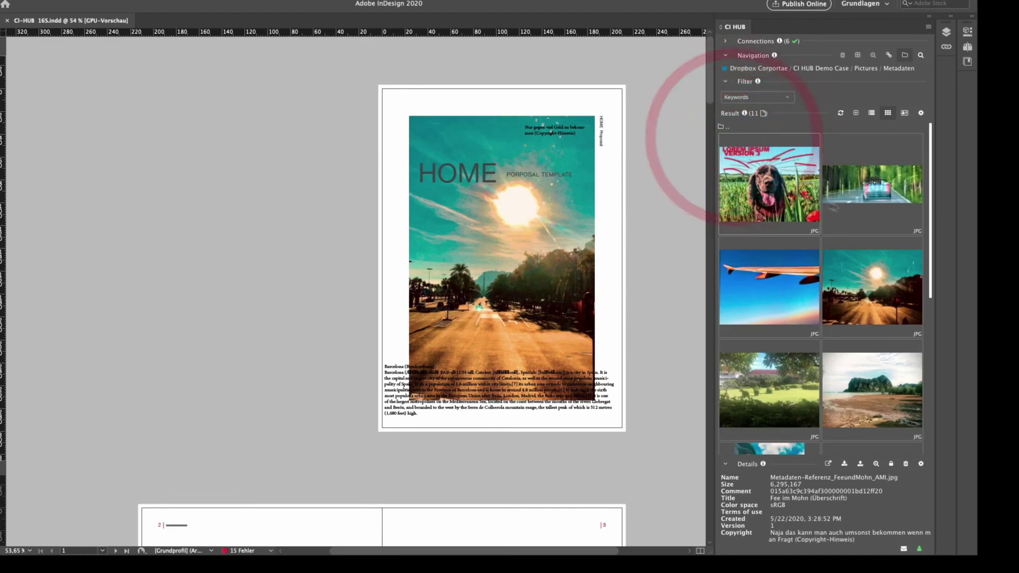
# Step: Open the detail view of Metadaten-Referenz_SpiderWald_AMI.jpg, review its metadata and step back through its older versions to version 2
pyautogui.doubleClick(885, 193)
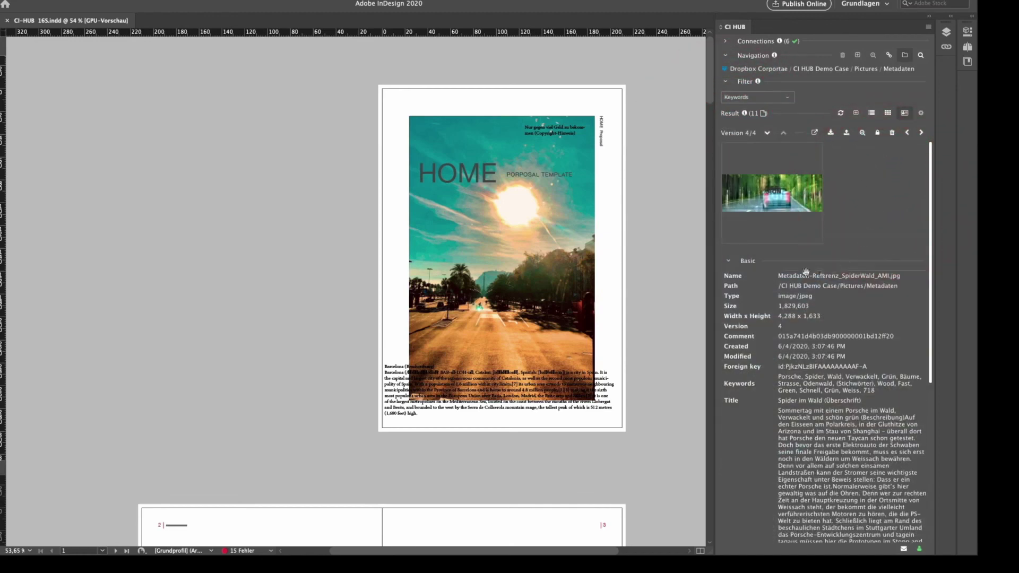
pyautogui.scroll(-8, 803, 269)
pyautogui.scroll(5, 803, 269)
pyautogui.click(769, 136)
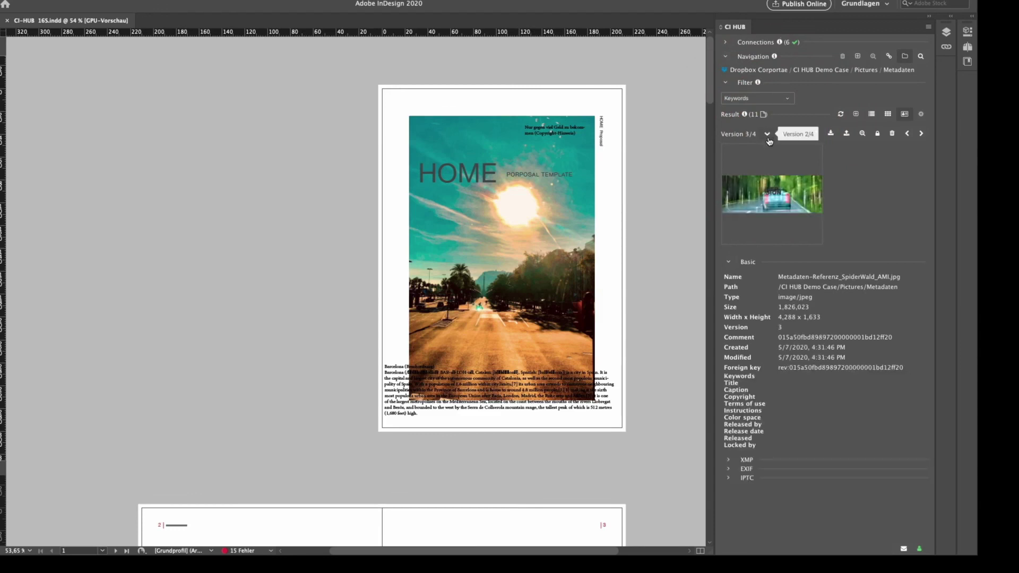
pyautogui.click(769, 137)
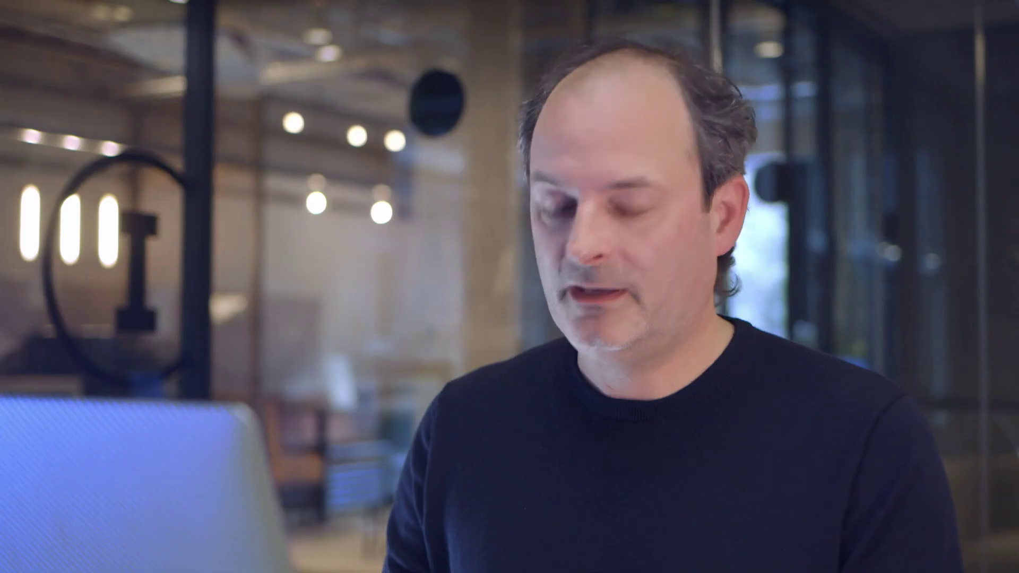